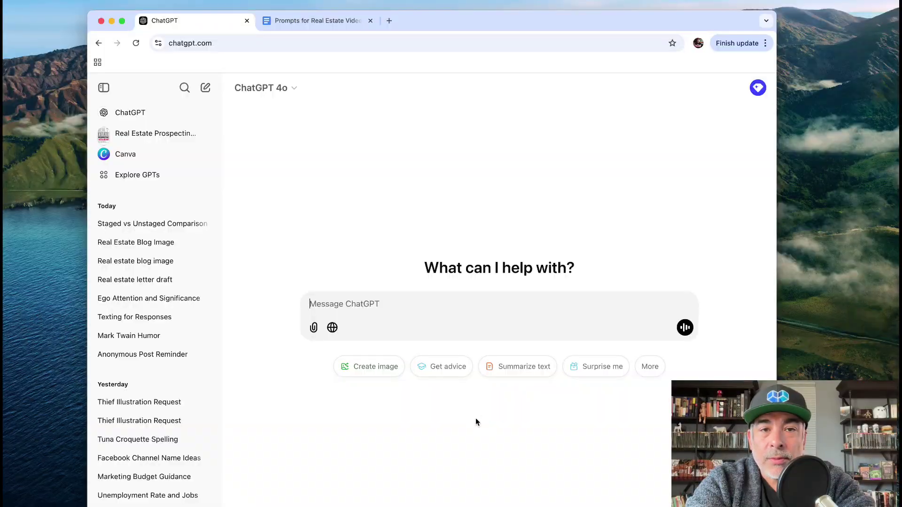
# - Check ChatGPT's model list, leaving the model unchanged
pyautogui.click(466, 19)
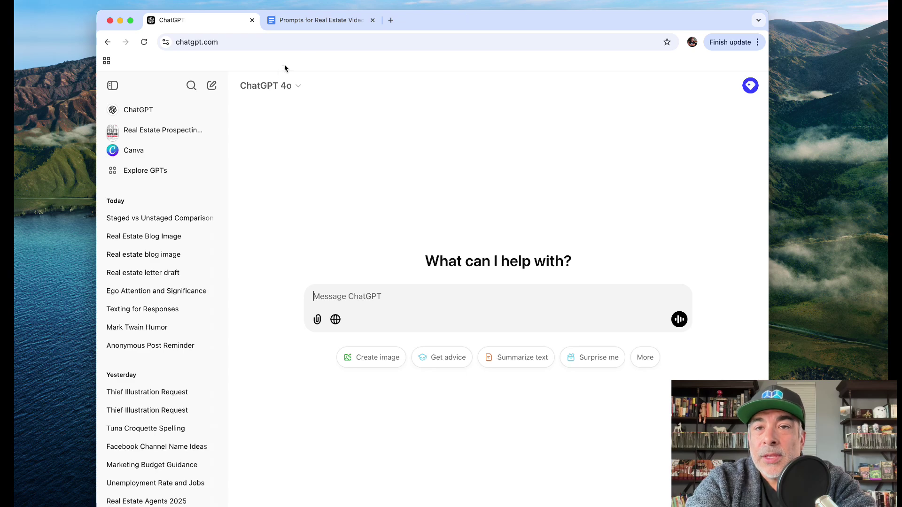
pyautogui.click(292, 91)
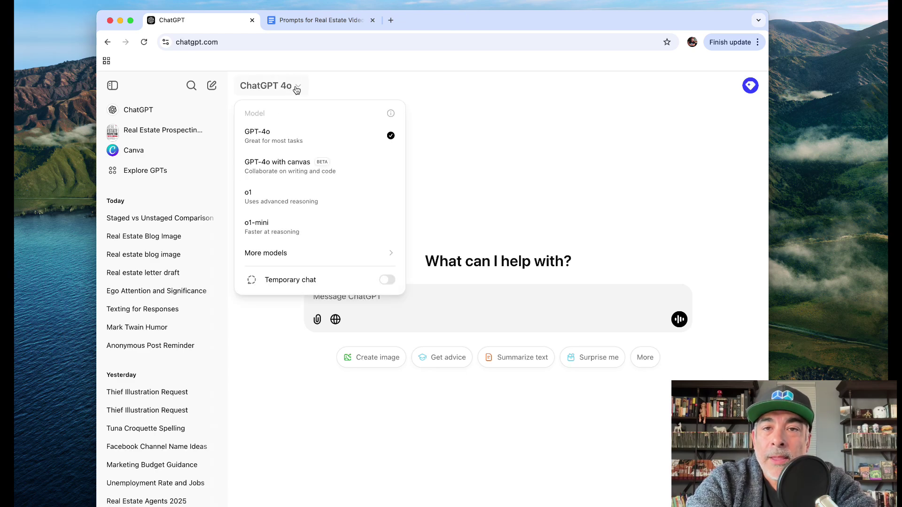
pyautogui.click(491, 198)
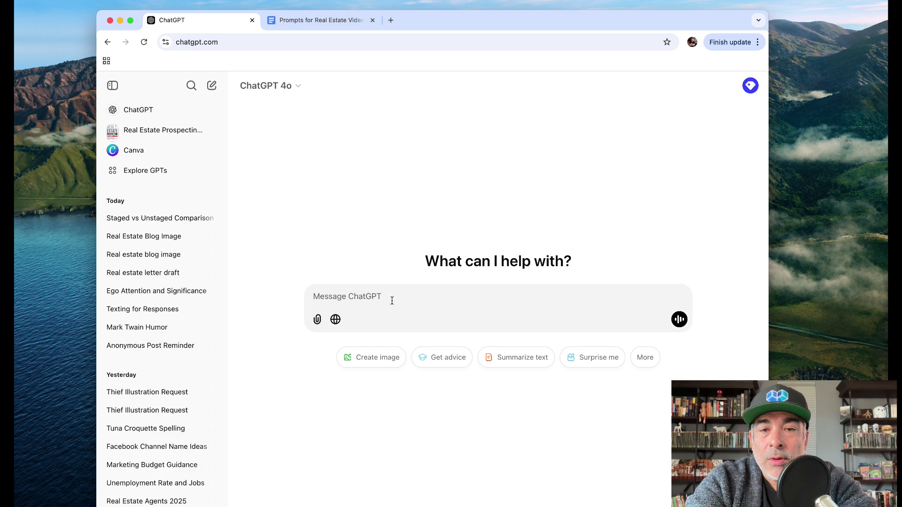
# - Copy the first prompt paragraph from the Prompts for Real Estate Video document
pyautogui.click(321, 25)
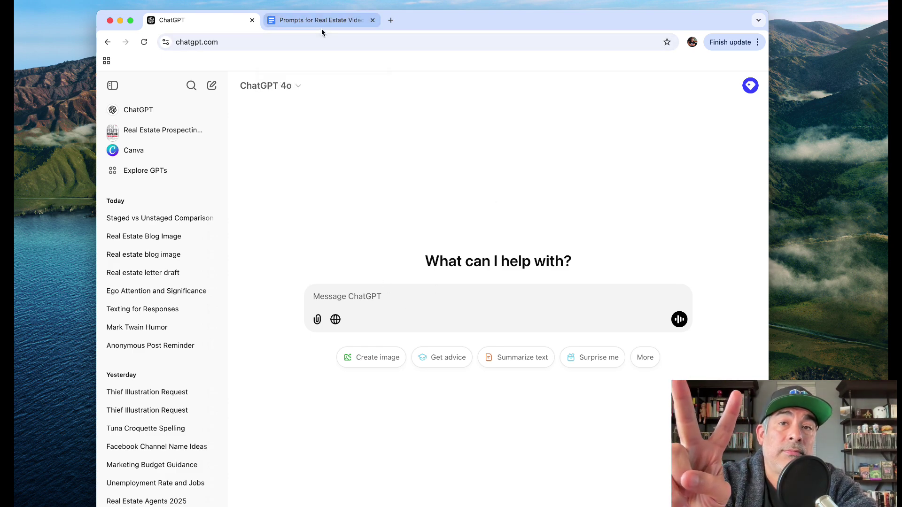
pyautogui.click(393, 226)
pyautogui.scroll(3, 394, 233)
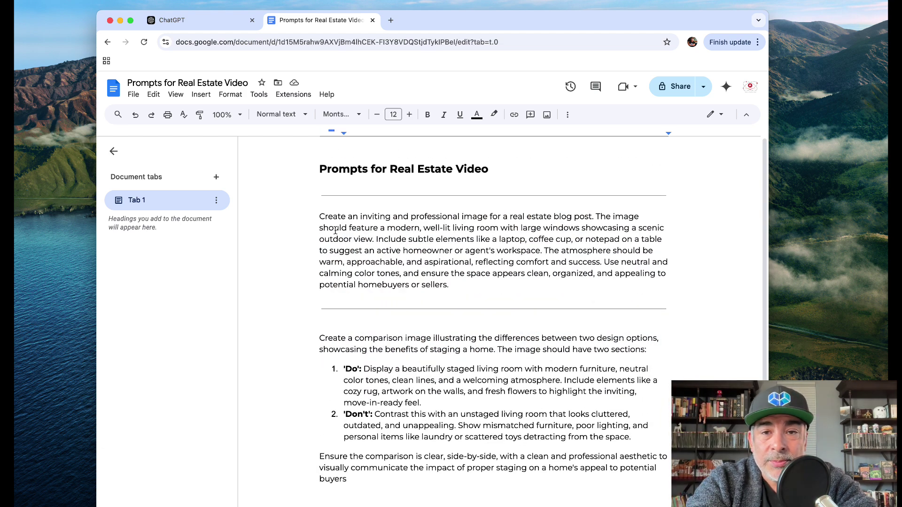
pyautogui.moveTo(321, 216); pyautogui.dragTo(456, 289)
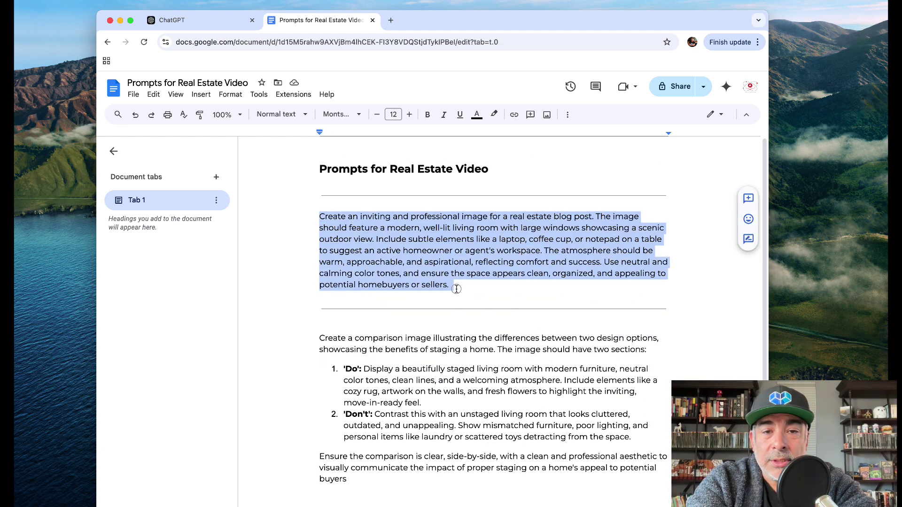
pyautogui.rightClick(434, 253)
pyautogui.click(453, 282)
# - Paste the blog-post prompt into ChatGPT and send it to generate the living-room image
pyautogui.click(198, 20)
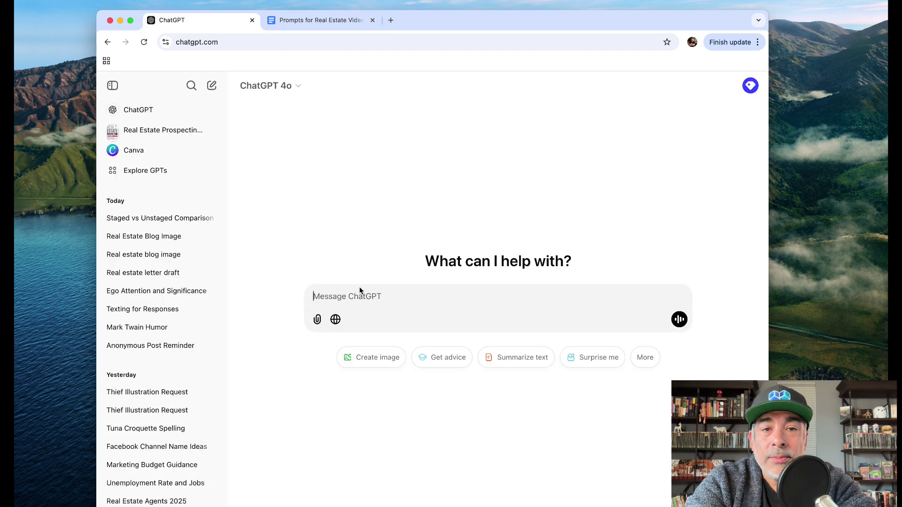
pyautogui.press('super+v')
pyautogui.press('Return')
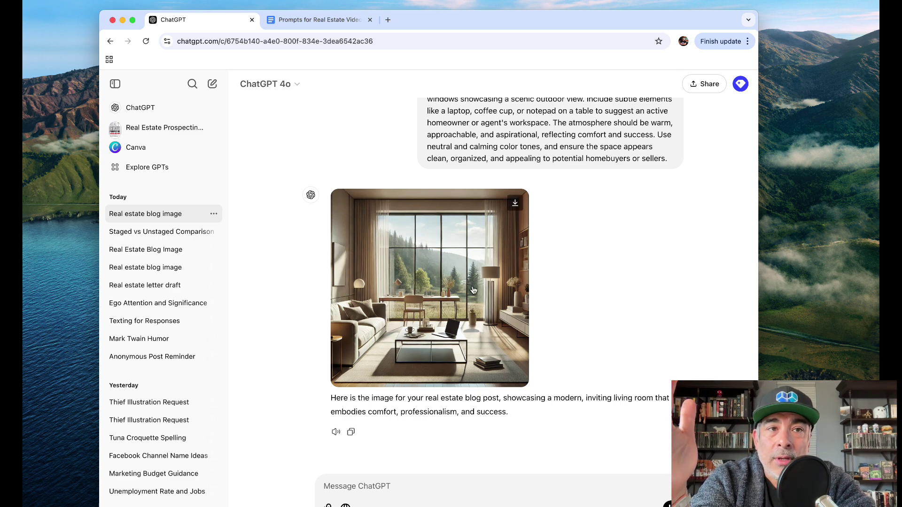
# - Open the living-room image full-size, view its prompt info, and switch to edit mode
pyautogui.click(487, 280)
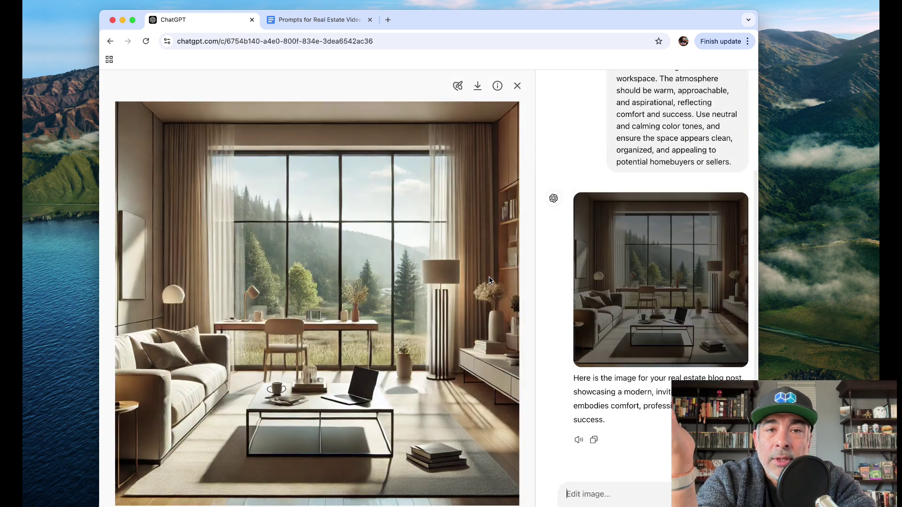
pyautogui.click(517, 85)
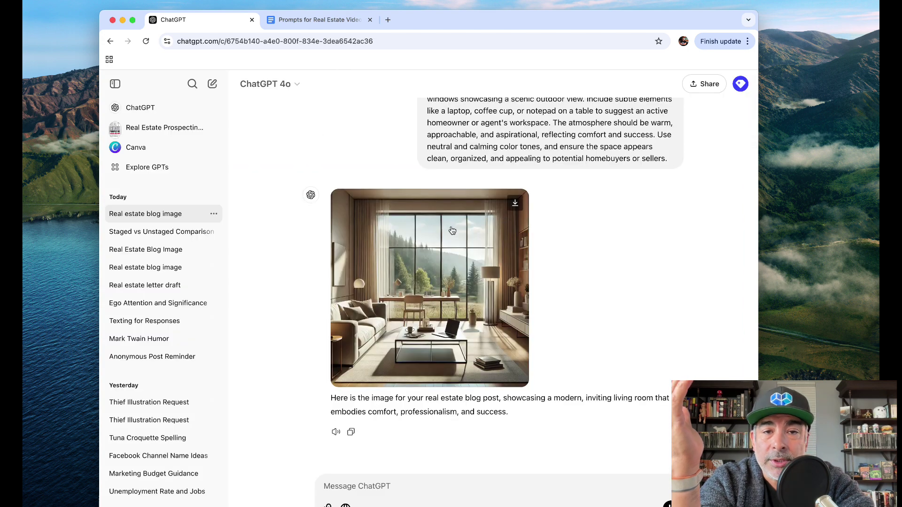
pyautogui.click(450, 230)
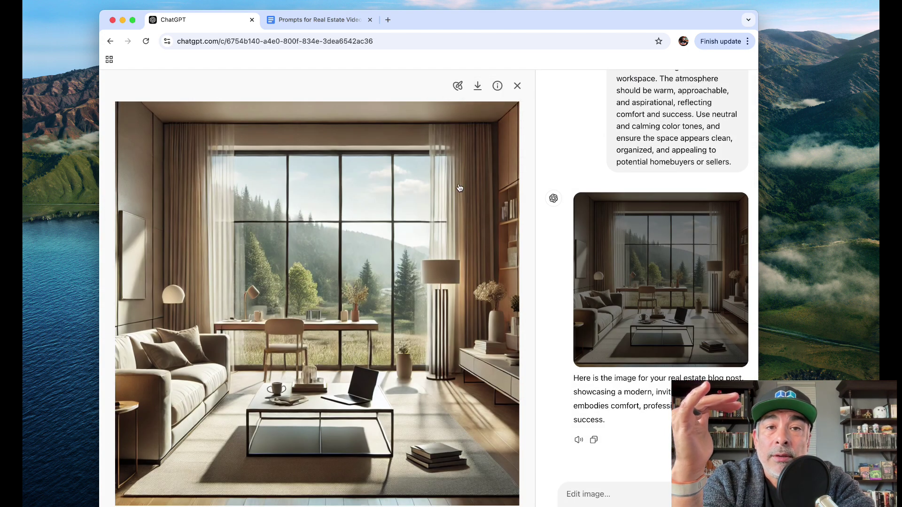
pyautogui.click(497, 85)
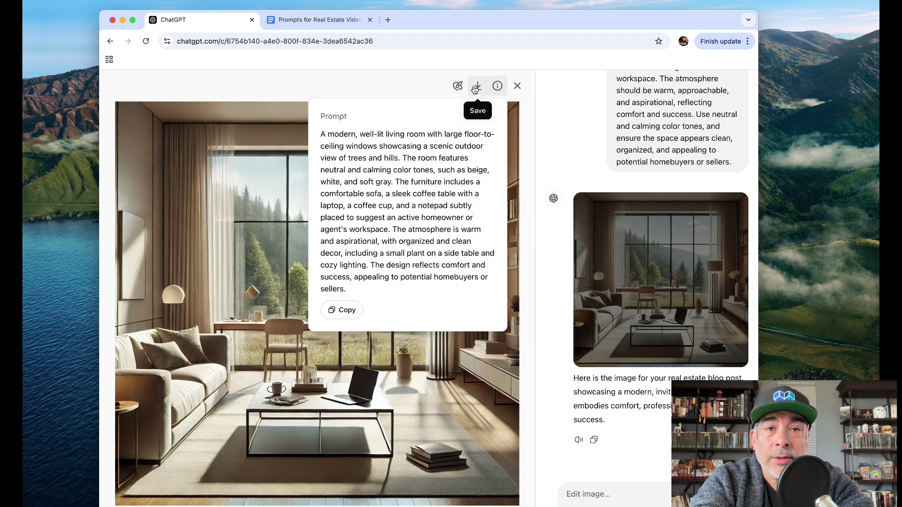
pyautogui.click(458, 86)
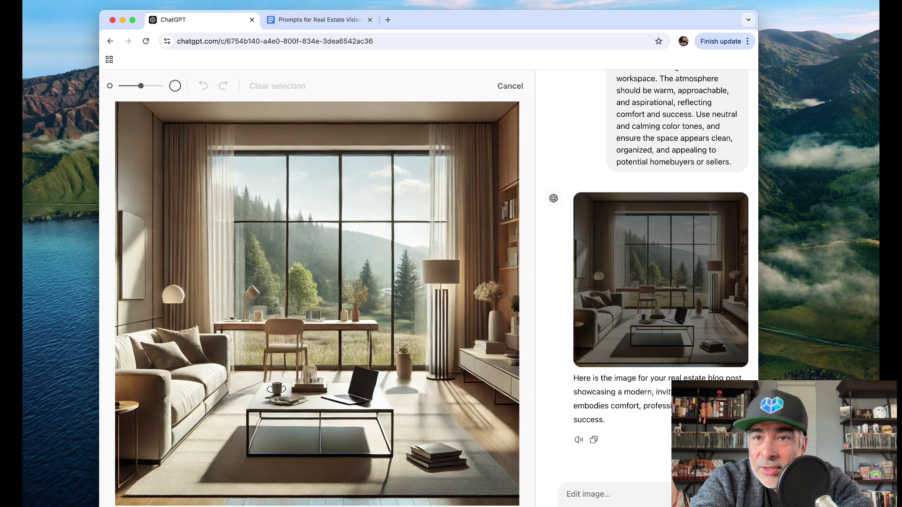
# - Fine-tune the brush size and paint a mask over the floor lamp beside the window
pyautogui.moveTo(143, 89)
pyautogui.mouseDown()
pyautogui.moveTo(154, 87)
pyautogui.moveTo(129, 91)
pyautogui.mouseUp()
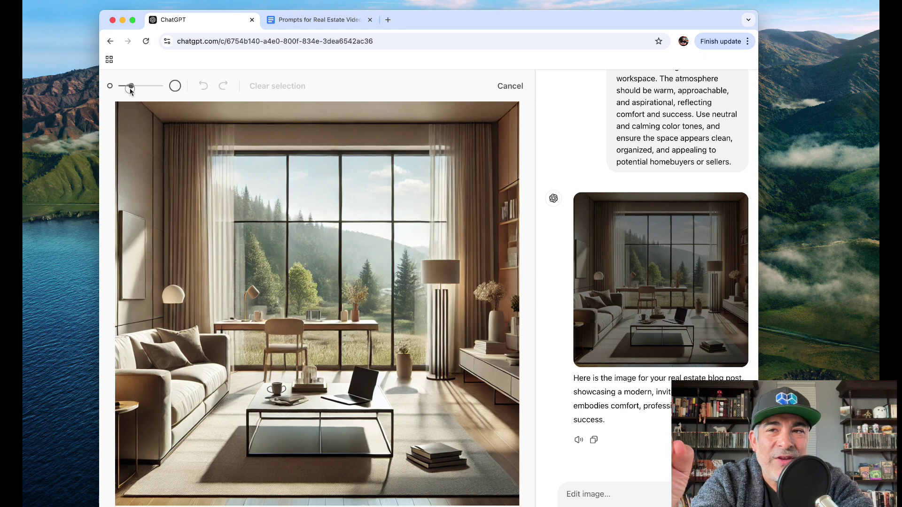
pyautogui.moveTo(131, 91); pyautogui.dragTo(141, 91)
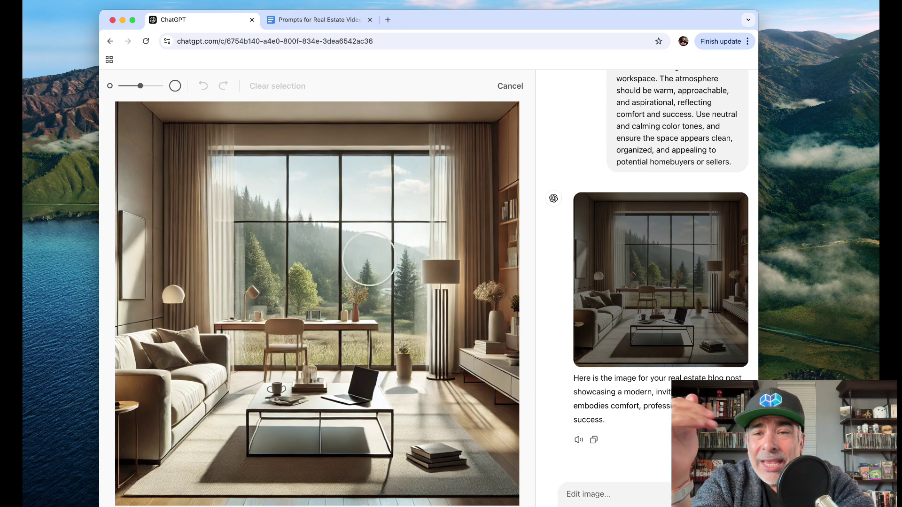
pyautogui.moveTo(141, 88); pyautogui.dragTo(138, 88)
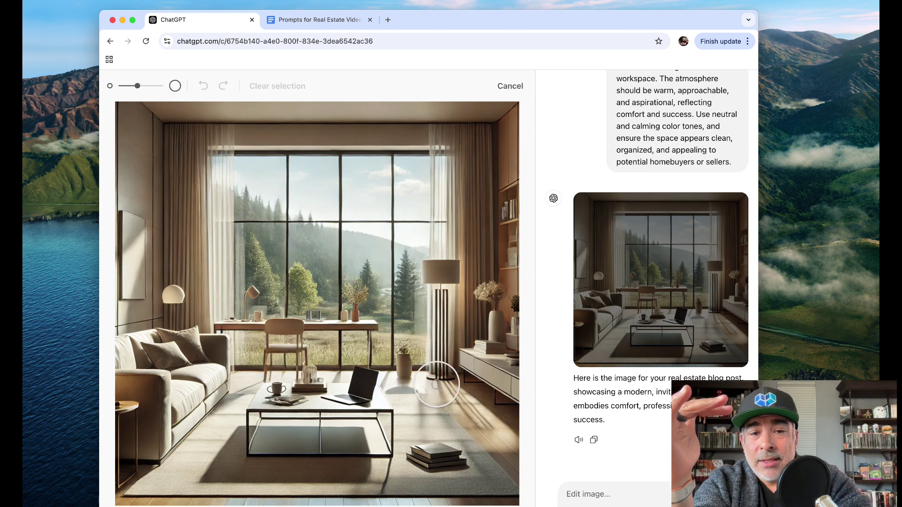
pyautogui.moveTo(436, 384)
pyautogui.mouseDown()
pyautogui.moveTo(439, 273)
pyautogui.moveTo(445, 268)
pyautogui.moveTo(447, 317)
pyautogui.moveTo(455, 238)
pyautogui.moveTo(449, 298)
pyautogui.moveTo(458, 323)
pyautogui.moveTo(463, 316)
pyautogui.moveTo(453, 258)
pyautogui.moveTo(443, 332)
pyautogui.mouseUp()
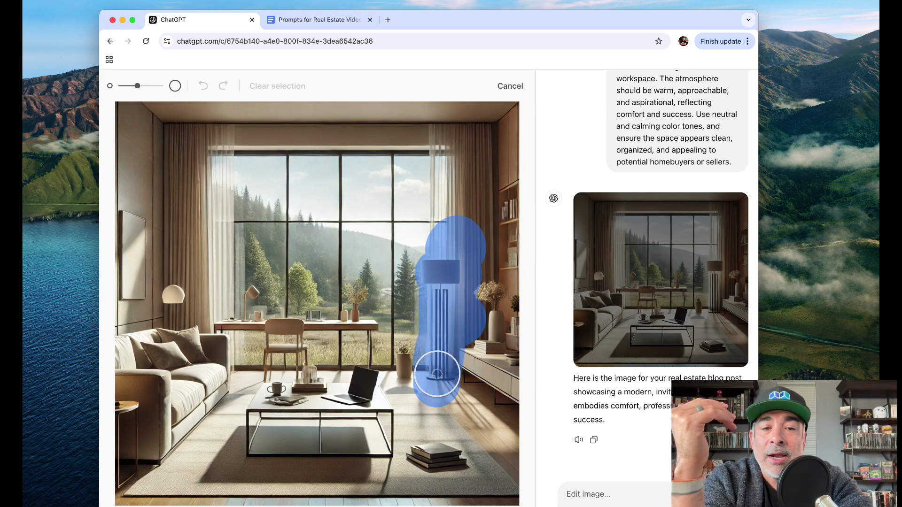
pyautogui.moveTo(437, 374); pyautogui.dragTo(437, 376)
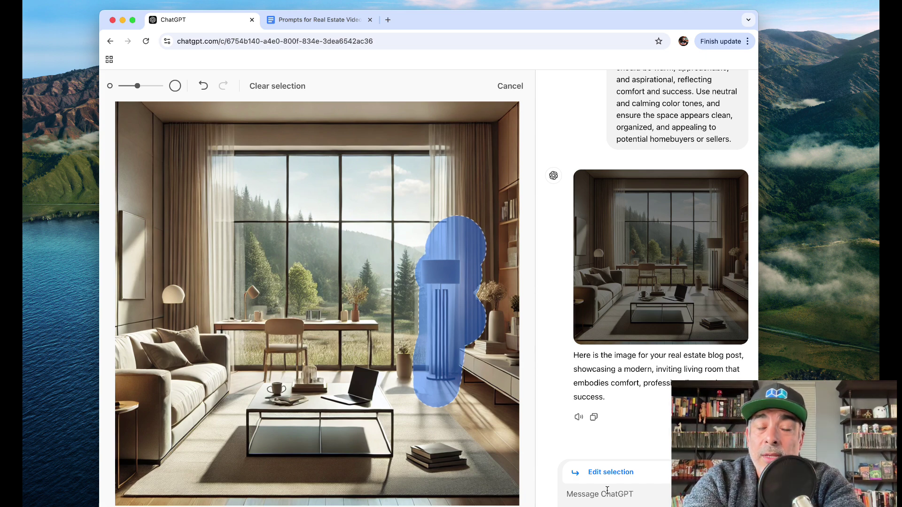
# - Ask ChatGPT to replace the masked lamp with a Christmas tree
pyautogui.write('Replace this with a Christmas Tr')
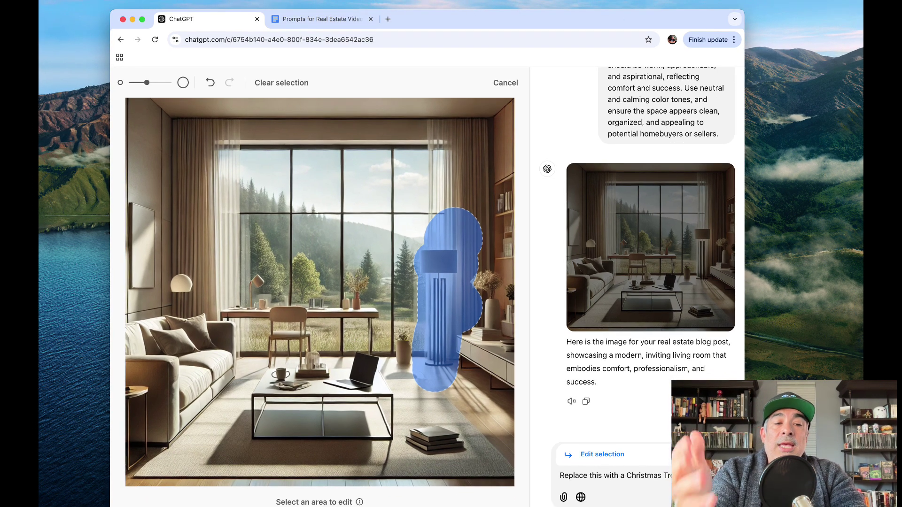
pyautogui.press('Return')
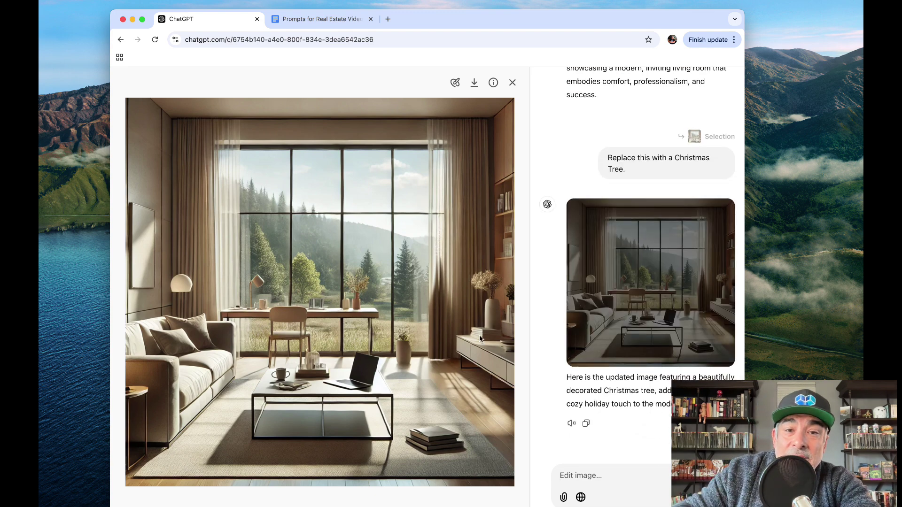
pyautogui.click(512, 82)
# - Compare with the earlier image, then open the Christmas-tree reply image for editing
pyautogui.scroll(5, 430, 335)
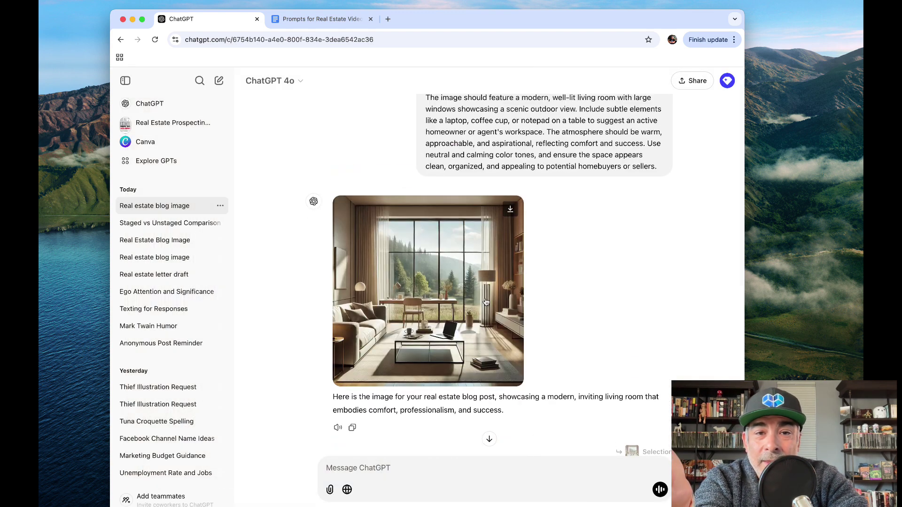
pyautogui.click(433, 315)
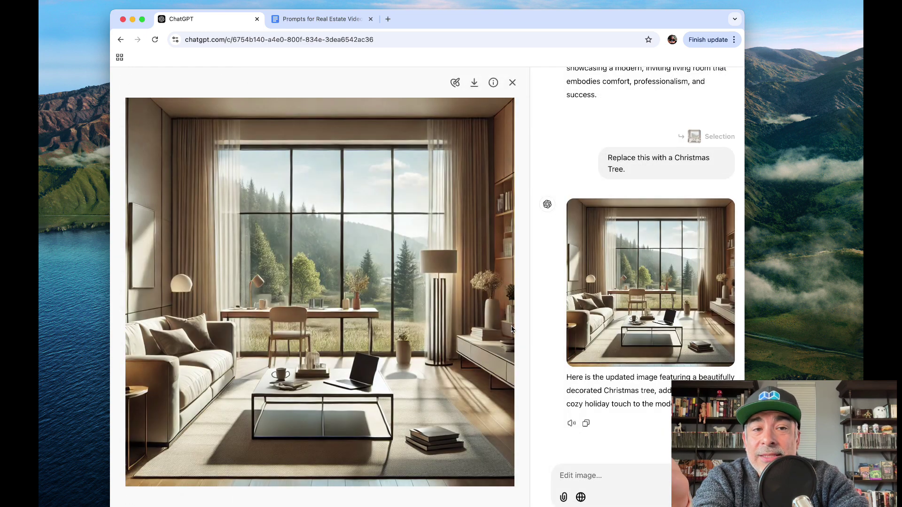
pyautogui.click(512, 82)
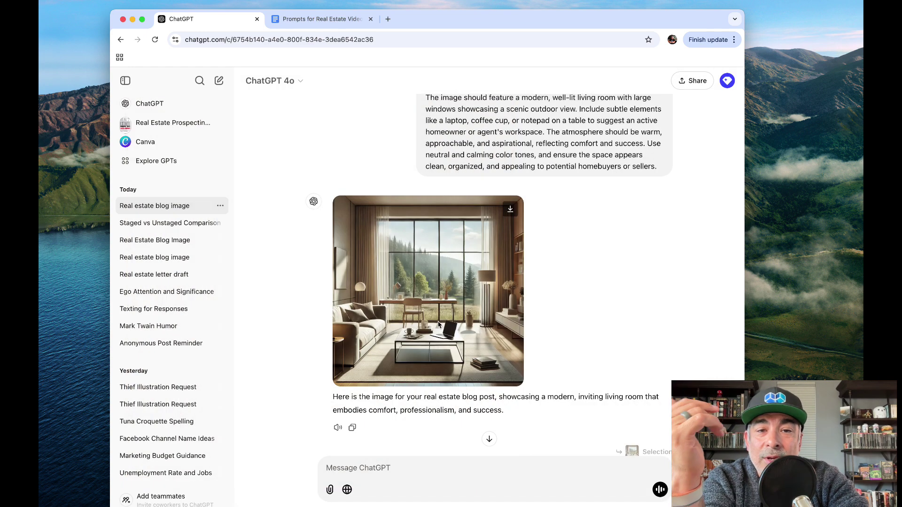
pyautogui.scroll(-7, 438, 324)
pyautogui.click(468, 323)
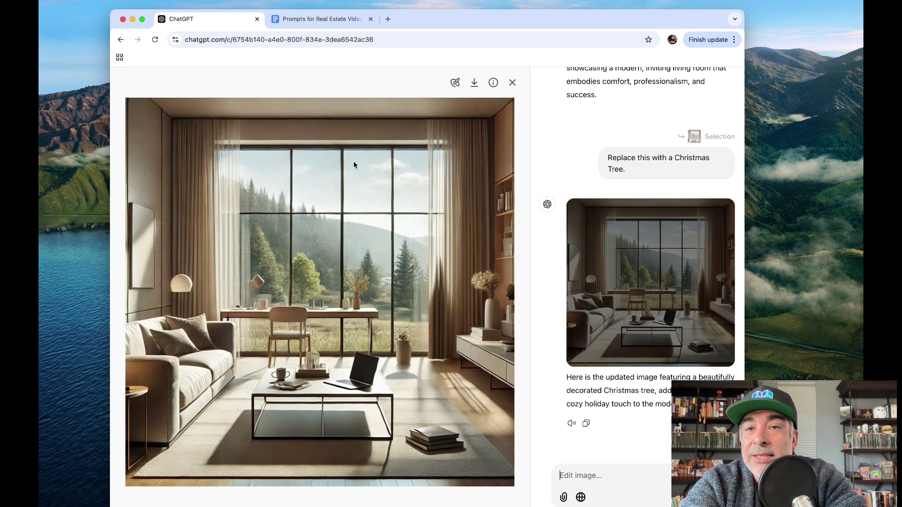
pyautogui.click(455, 82)
# - Mask the right-hand curtain area and request 'Add a christmas dammit'
pyautogui.moveTo(422, 382)
pyautogui.mouseDown()
pyautogui.moveTo(447, 245)
pyautogui.moveTo(458, 377)
pyautogui.mouseUp()
pyautogui.click(588, 474)
pyautogui.write('Ad')
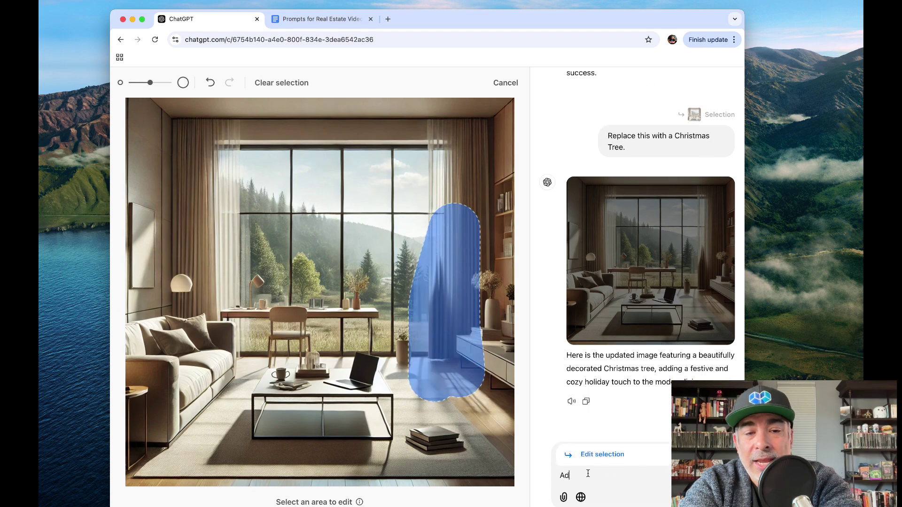
pyautogui.write('d a christ')
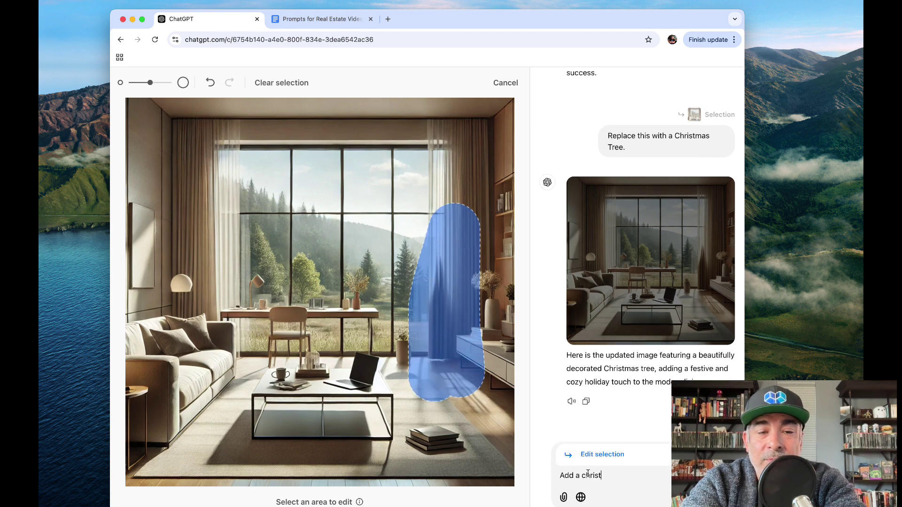
pyautogui.write('mas tr')
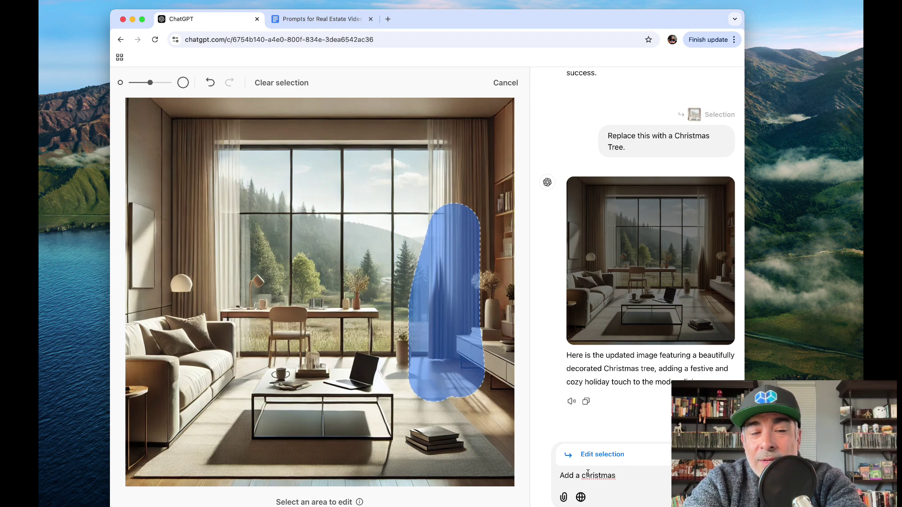
pyautogui.write('dmm')
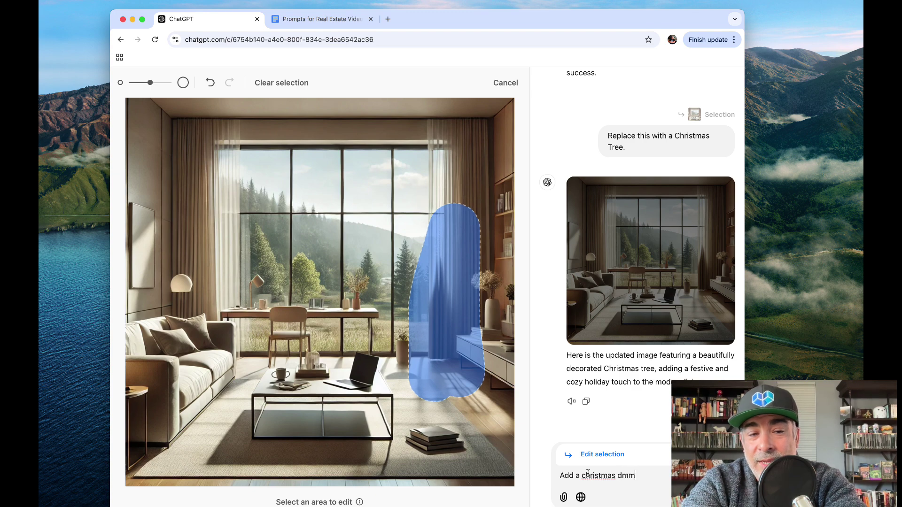
pyautogui.press('BackSpace')
pyautogui.press('BackSpace')
pyautogui.press('BackSpace')
pyautogui.write('damm')
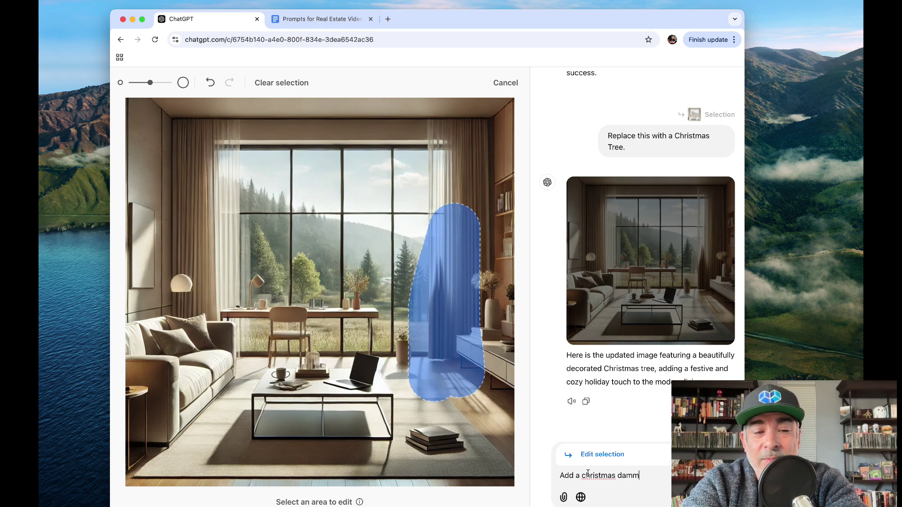
pyautogui.write('it')
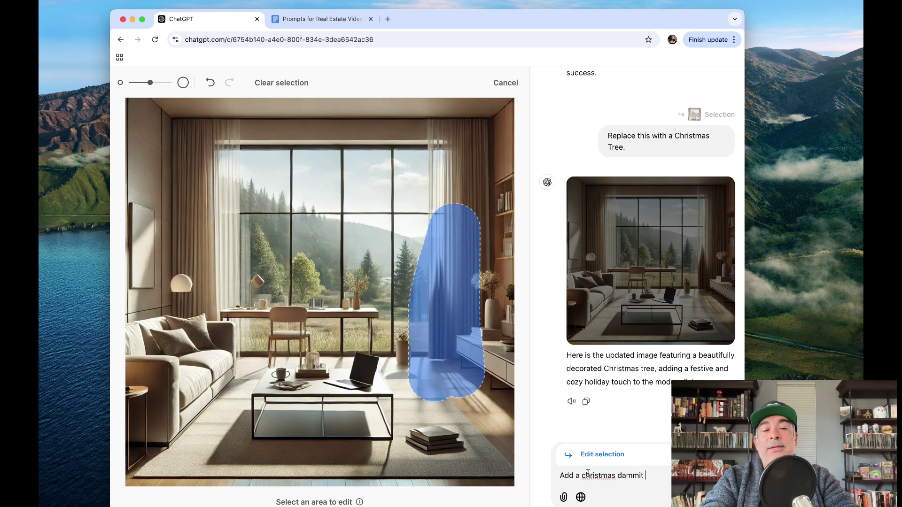
pyautogui.press('Return')
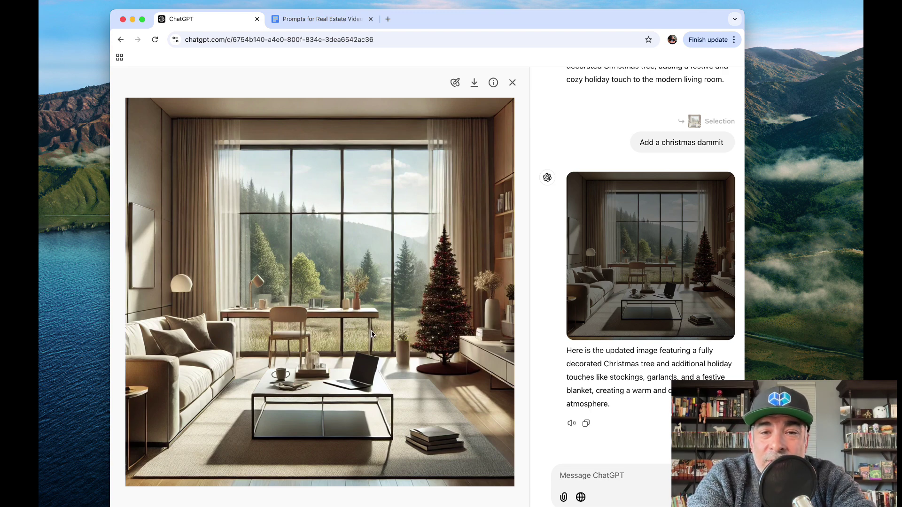
# - Copy the Do/Don't comparison prompt from the Prompts for Real Estate Video document
pyautogui.click(512, 82)
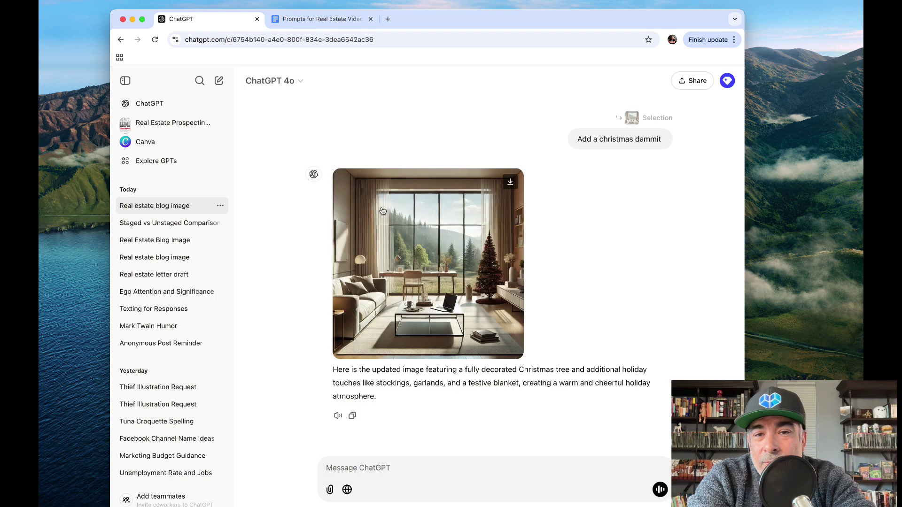
pyautogui.click(342, 20)
pyautogui.scroll(-3, 334, 276)
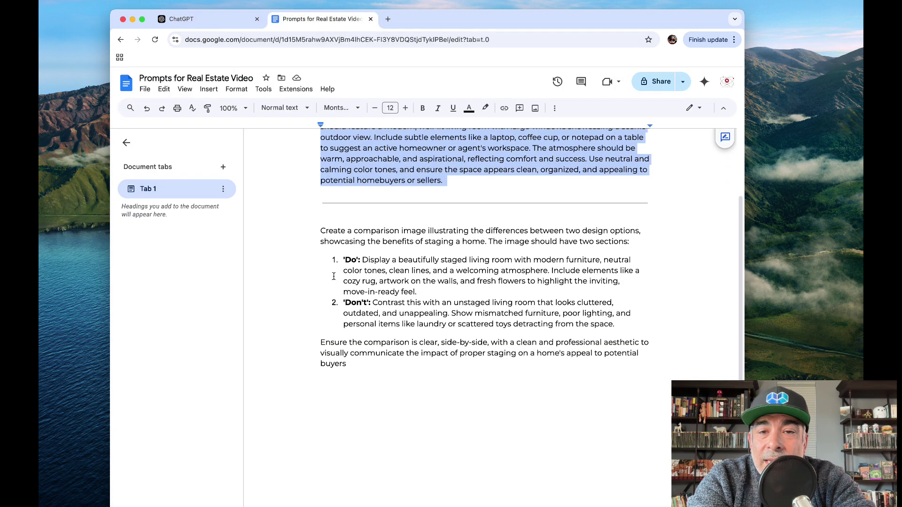
pyautogui.moveTo(321, 227); pyautogui.dragTo(350, 358)
pyautogui.press('super+c')
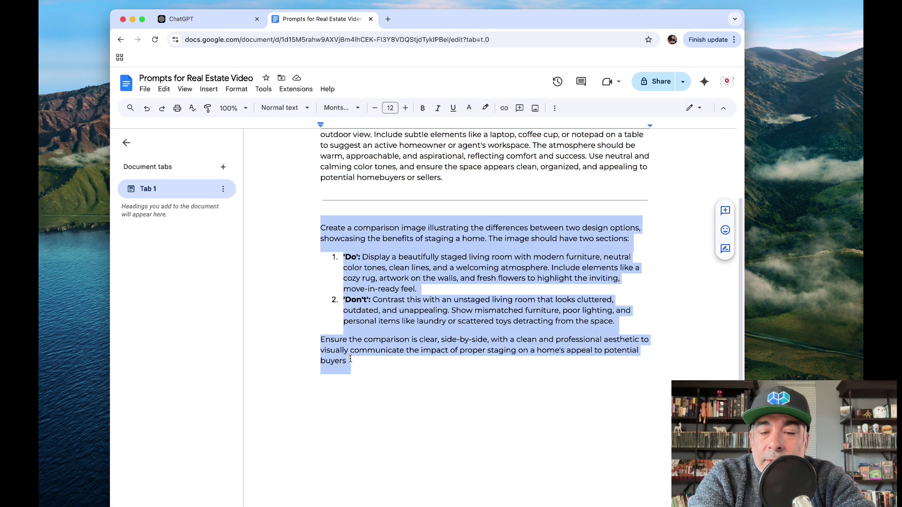
pyautogui.click(225, 21)
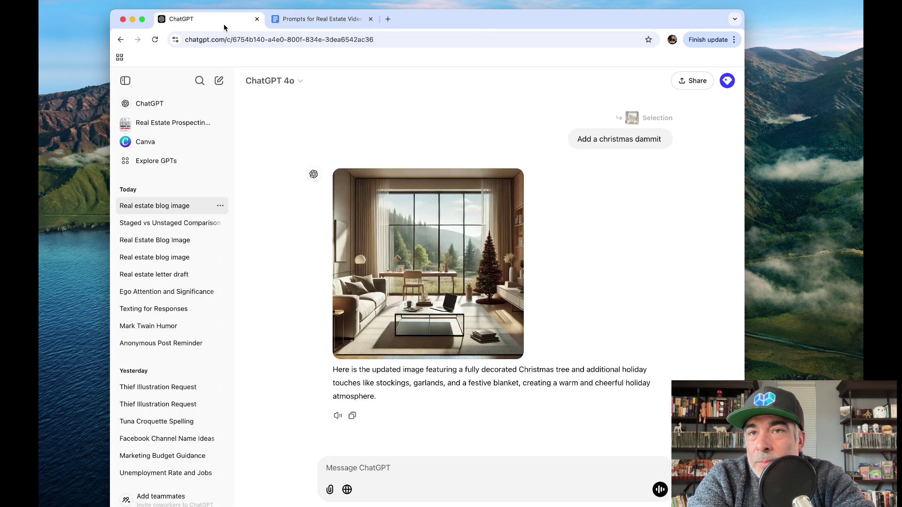
# - Paste the Do/Don't comparison prompt into a new message and send it
pyautogui.click(395, 468)
pyautogui.press('super+v')
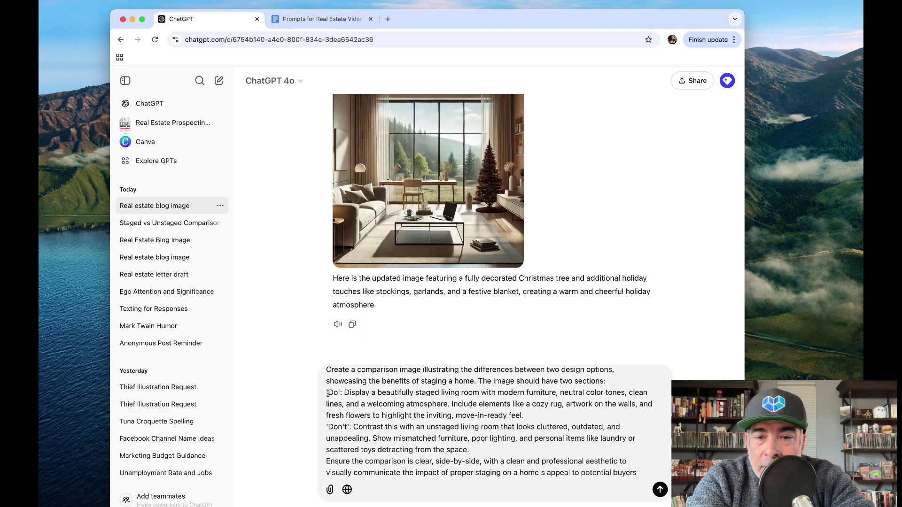
pyautogui.press('Return')
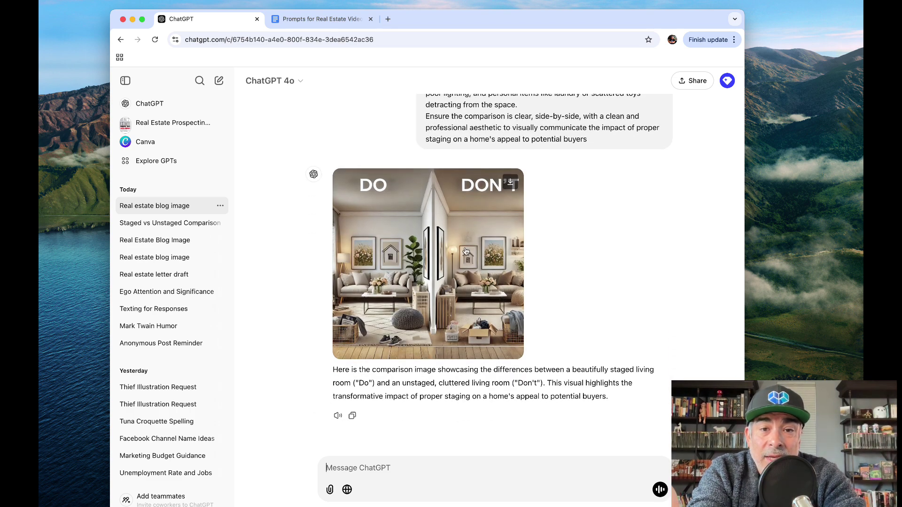
# - Open the Do/Don't comparison image full-size to review it
pyautogui.click(458, 267)
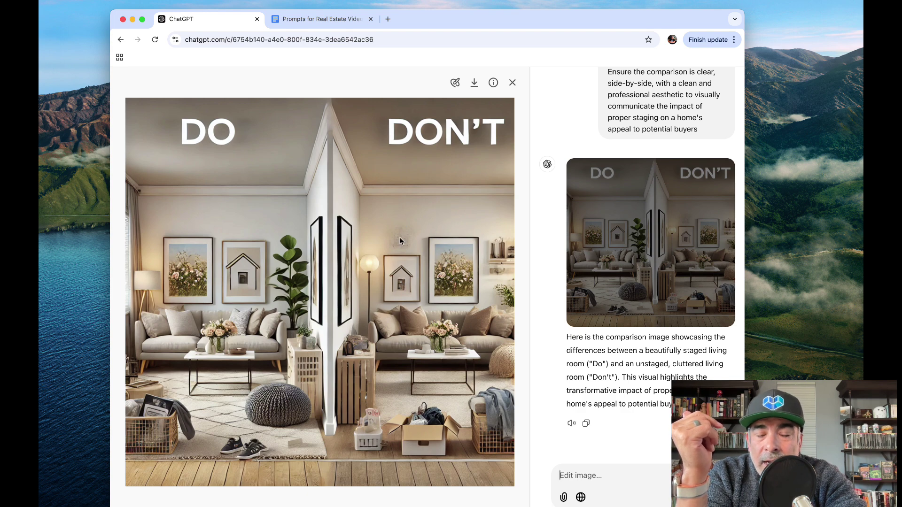
pyautogui.scroll(5, 399, 241)
pyautogui.scroll(-5, 399, 241)
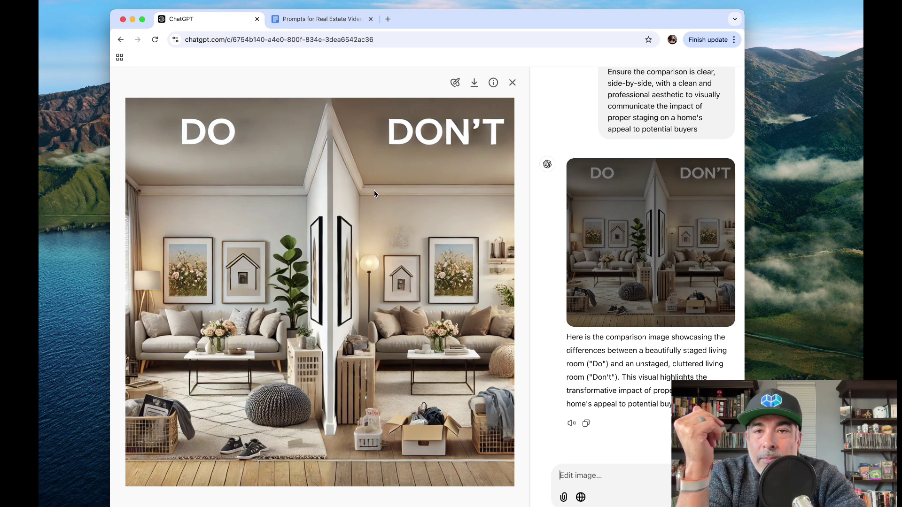
# - Mask the lower-left clutter on the DO side with a smaller brush and request 'clean this up'
pyautogui.click(456, 85)
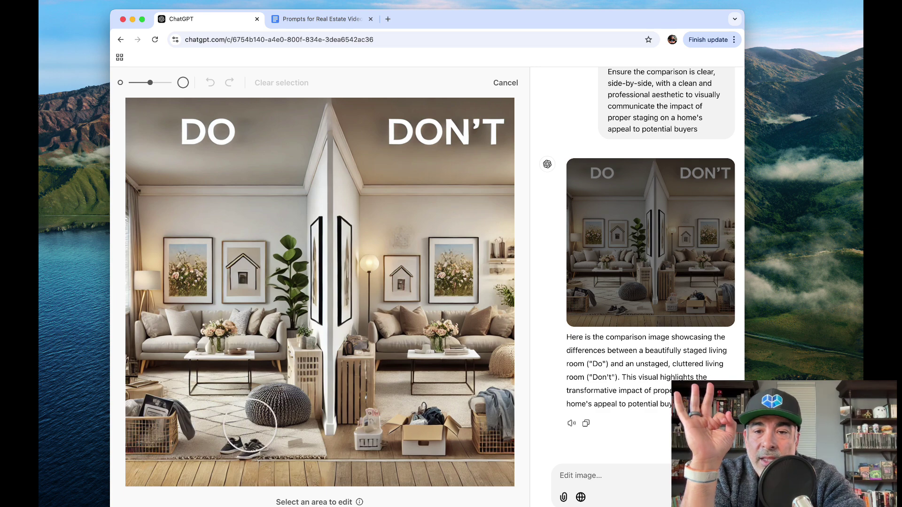
pyautogui.moveTo(152, 83); pyautogui.dragTo(145, 84)
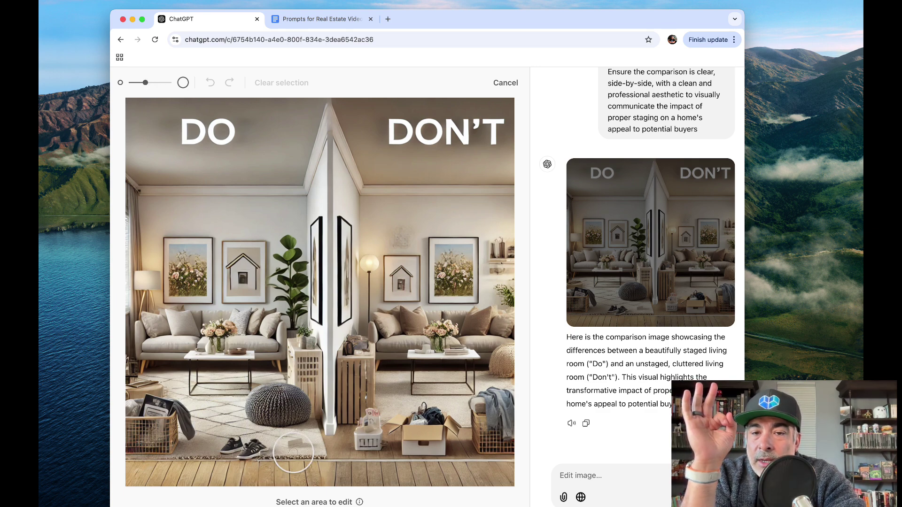
pyautogui.moveTo(293, 452)
pyautogui.mouseDown()
pyautogui.moveTo(244, 451)
pyautogui.moveTo(161, 422)
pyautogui.moveTo(191, 439)
pyautogui.moveTo(145, 413)
pyautogui.moveTo(138, 444)
pyautogui.mouseUp()
pyautogui.click(629, 475)
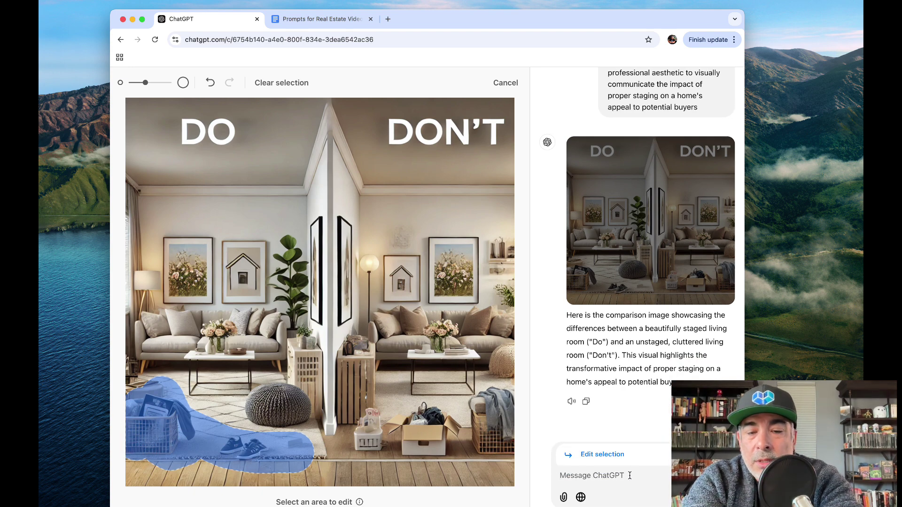
pyautogui.write('clean this up')
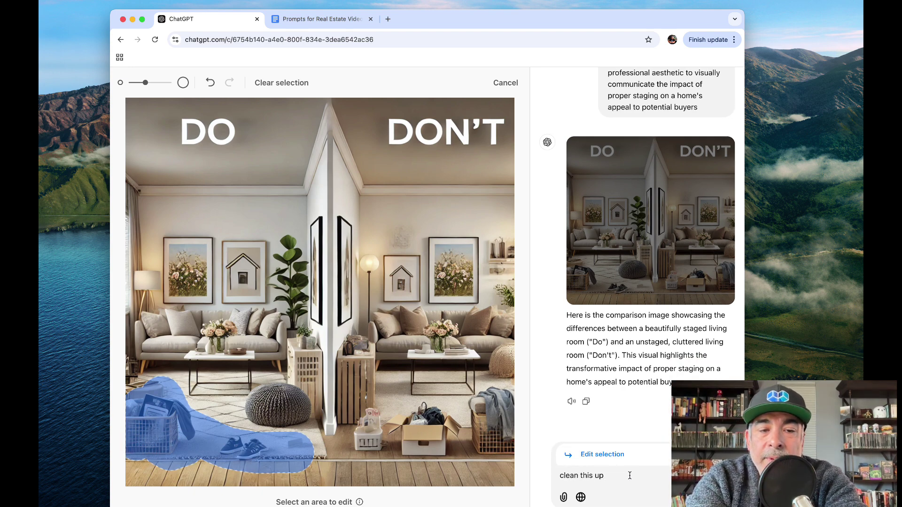
pyautogui.press('Return')
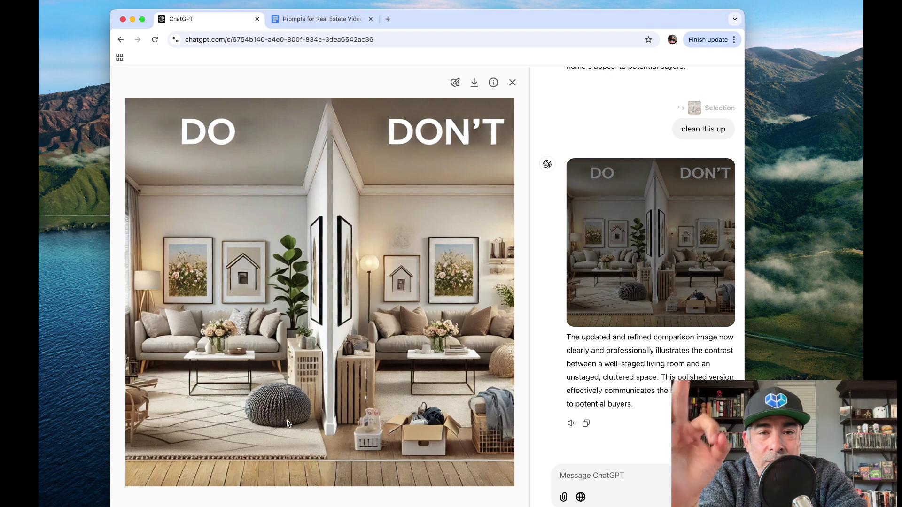
# - Edit the earlier comparison prompt, adding 'Make it really tidy.' to the Do section
pyautogui.scroll(15, 645, 332)
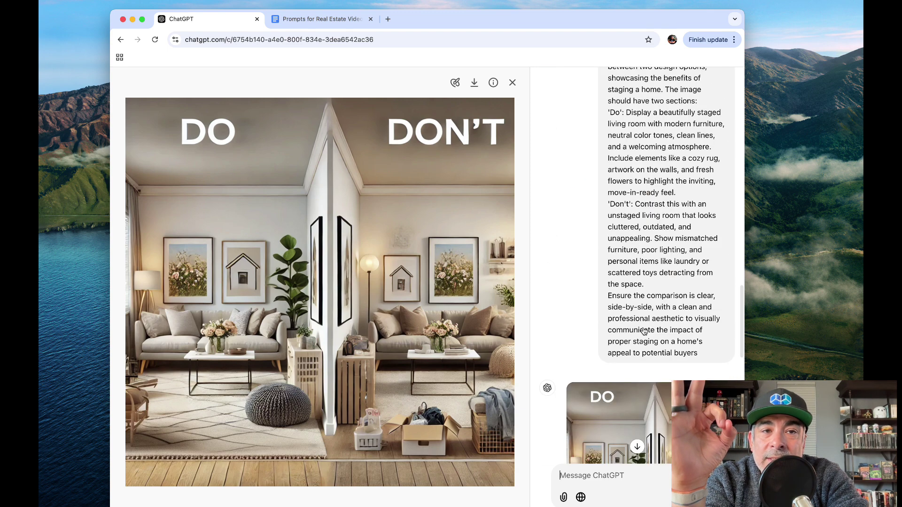
pyautogui.scroll(5, 644, 331)
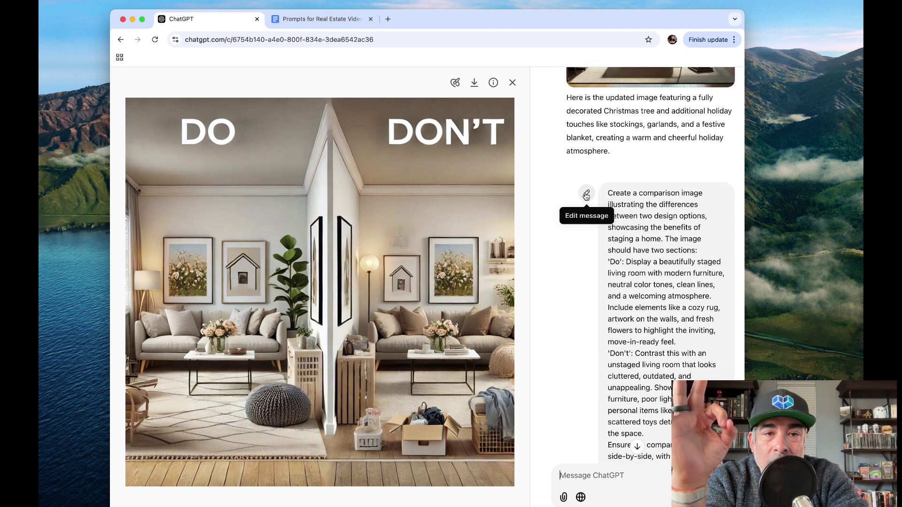
pyautogui.click(586, 194)
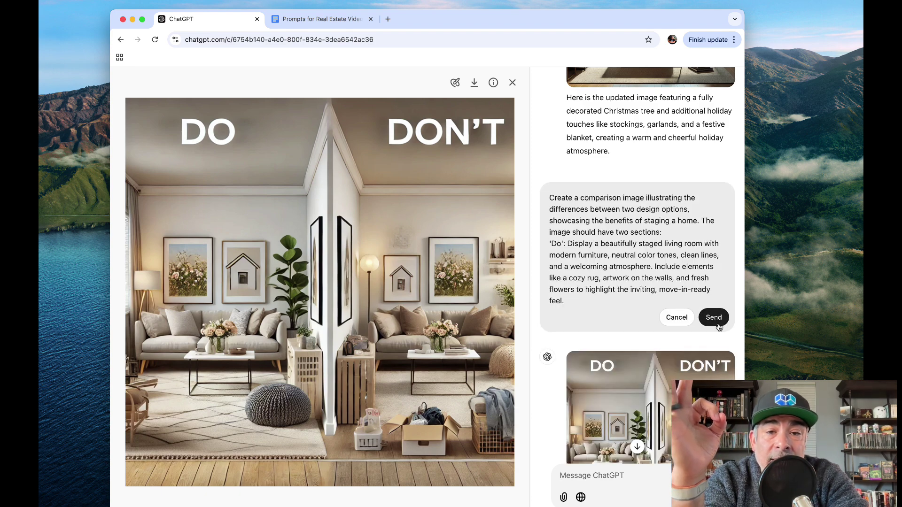
pyautogui.scroll(-2, 600, 227)
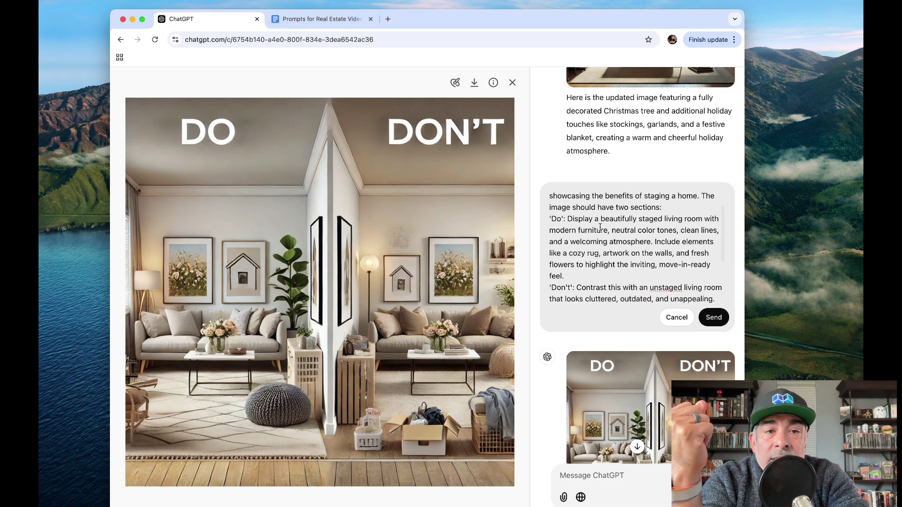
pyautogui.scroll(3, 600, 227)
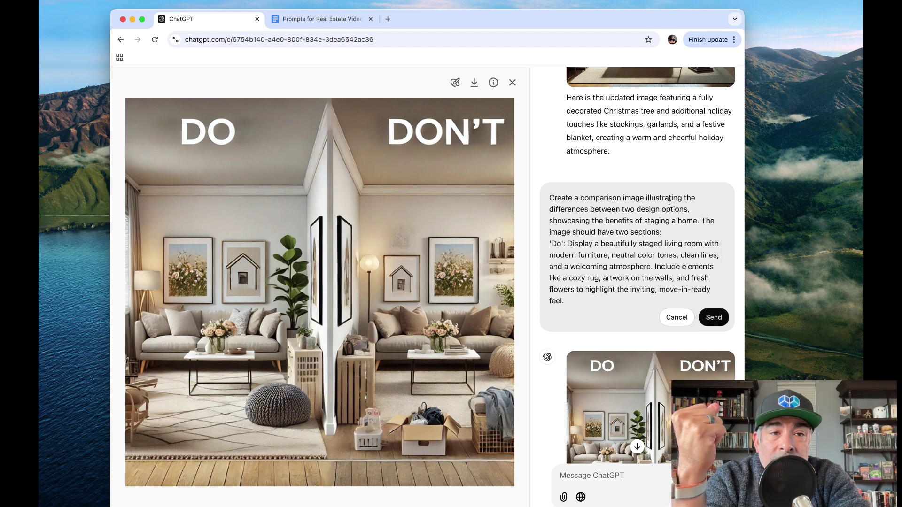
pyautogui.scroll(-1, 622, 245)
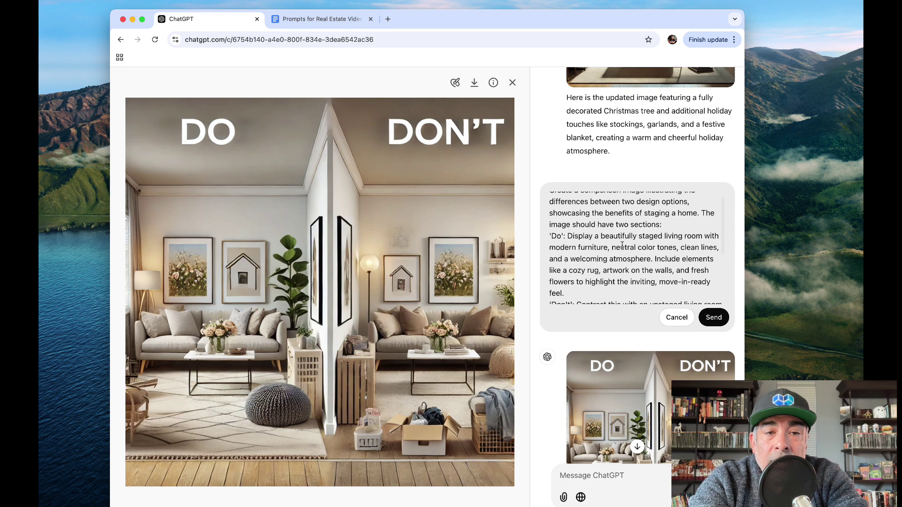
pyautogui.scroll(-1, 622, 245)
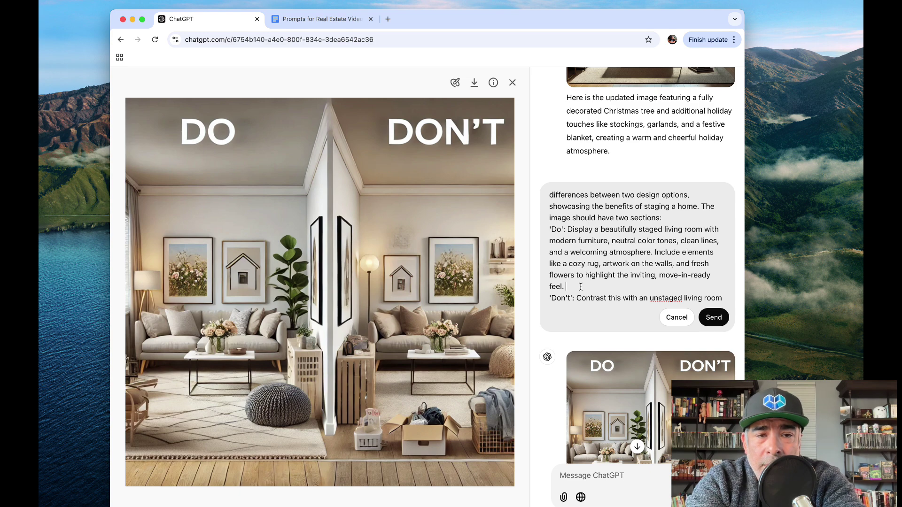
pyautogui.write('Make it reall')
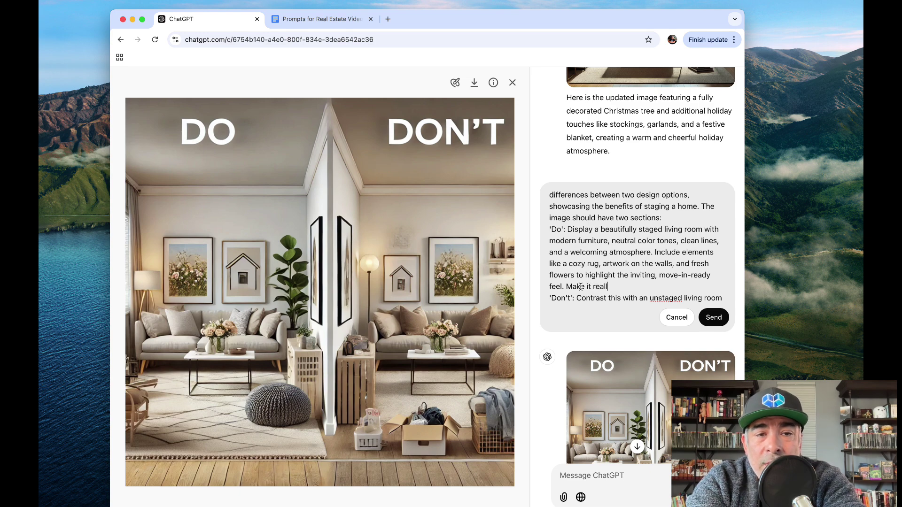
pyautogui.write('y tidy.')
# - Append 'Make it super messy' to the Don't description and resubmit the prompt
pyautogui.scroll(-5, 634, 266)
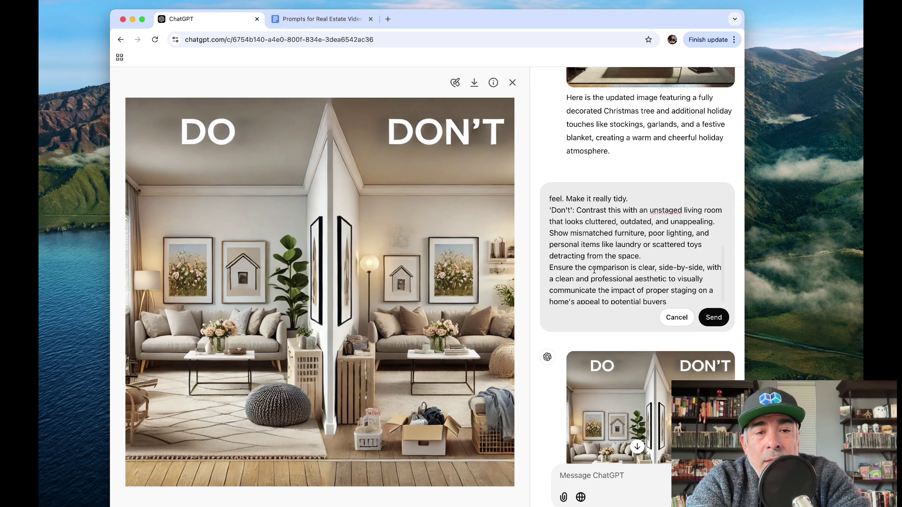
pyautogui.click(649, 253)
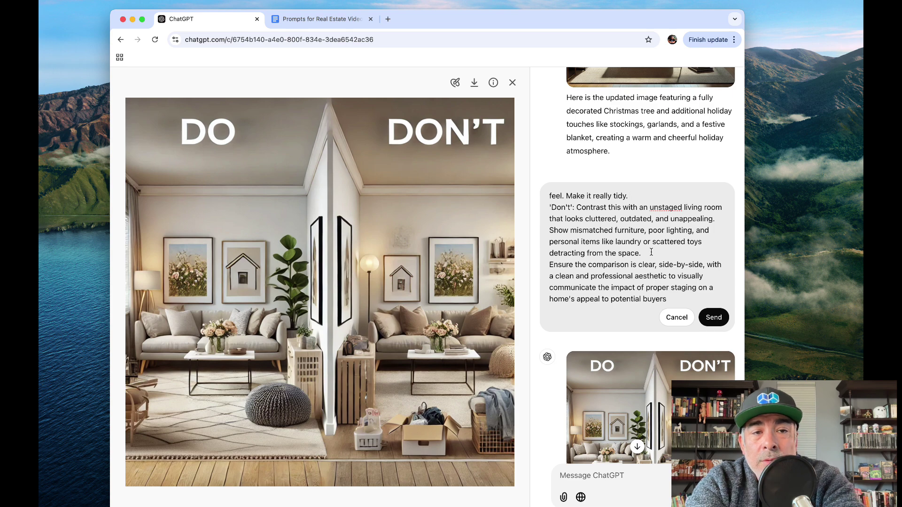
pyautogui.write('Make it super me')
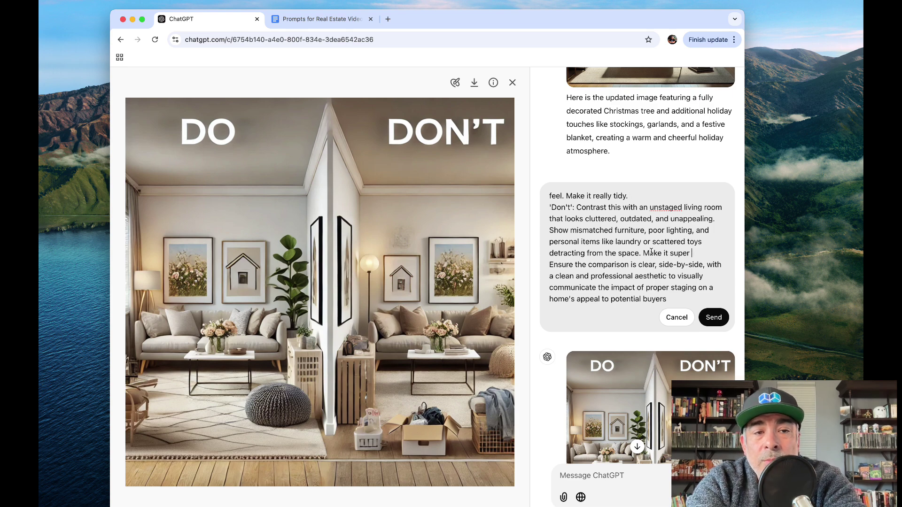
pyautogui.write('ssy')
pyautogui.click(711, 317)
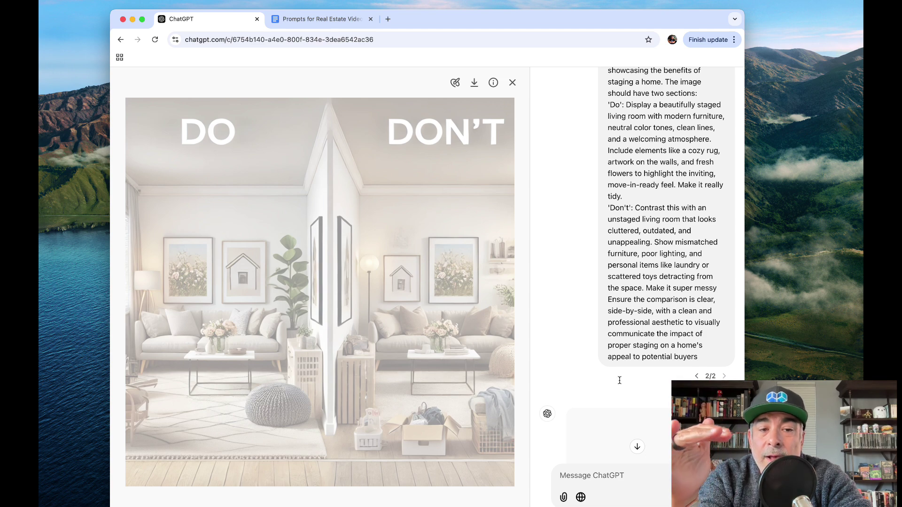
# - Scroll through the chat to inspect the regenerated Do/Don't living-room comparison
pyautogui.scroll(-3, 619, 384)
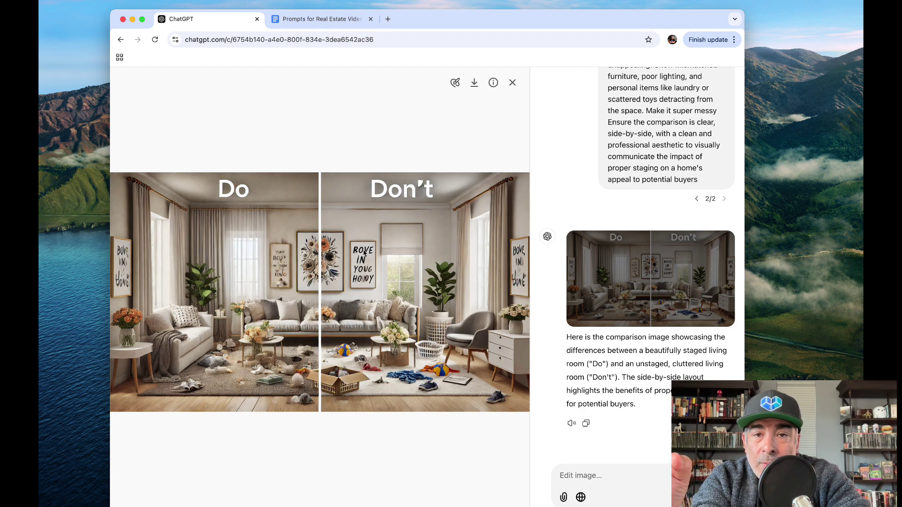
pyautogui.scroll(5, 364, 252)
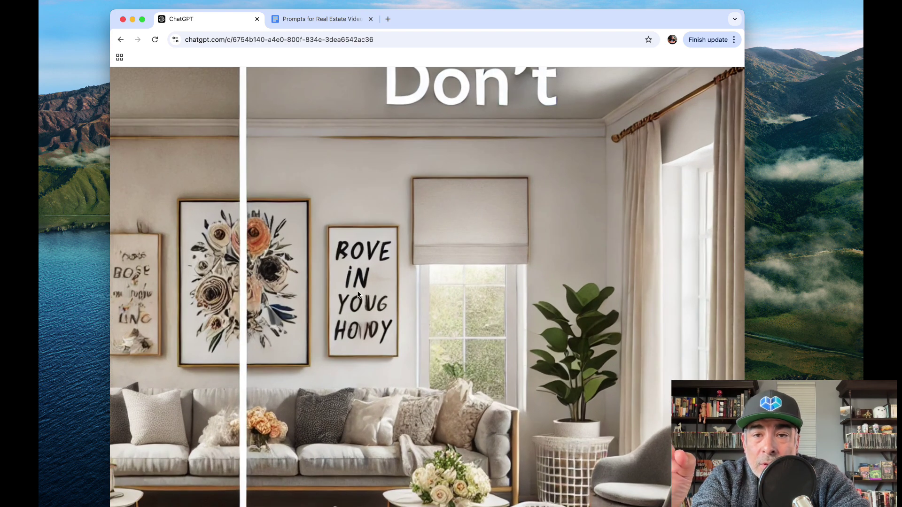
pyautogui.scroll(-5, 358, 295)
pyautogui.scroll(3, 249, 280)
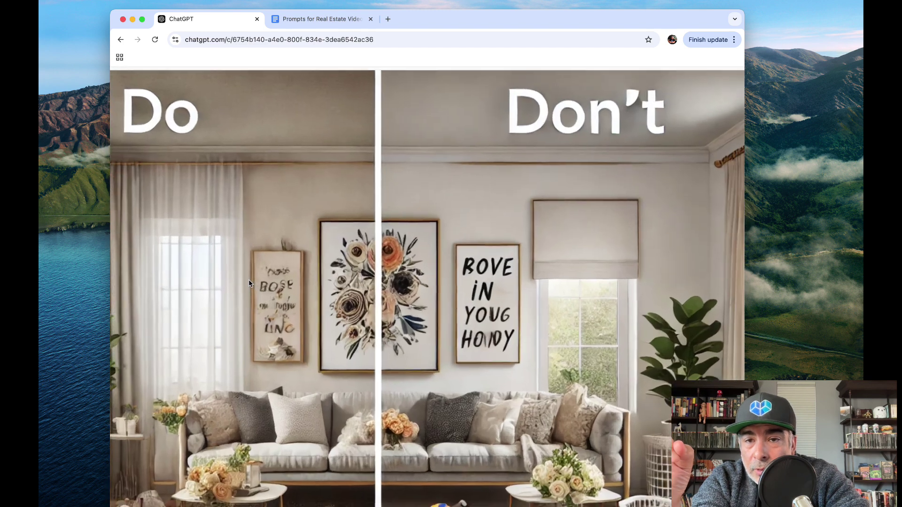
pyautogui.scroll(-3, 249, 280)
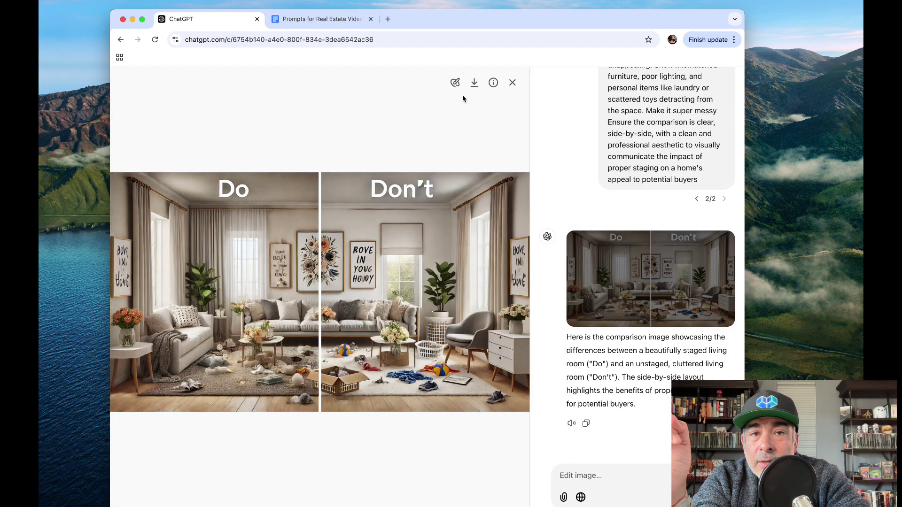
# - Brush over the Do room's rug area and request 'clean this up' for that region
pyautogui.click(455, 83)
pyautogui.moveTo(295, 396)
pyautogui.mouseDown()
pyautogui.moveTo(282, 371)
pyautogui.moveTo(255, 376)
pyautogui.mouseUp()
pyautogui.moveTo(219, 355); pyautogui.dragTo(172, 384)
pyautogui.click(588, 476)
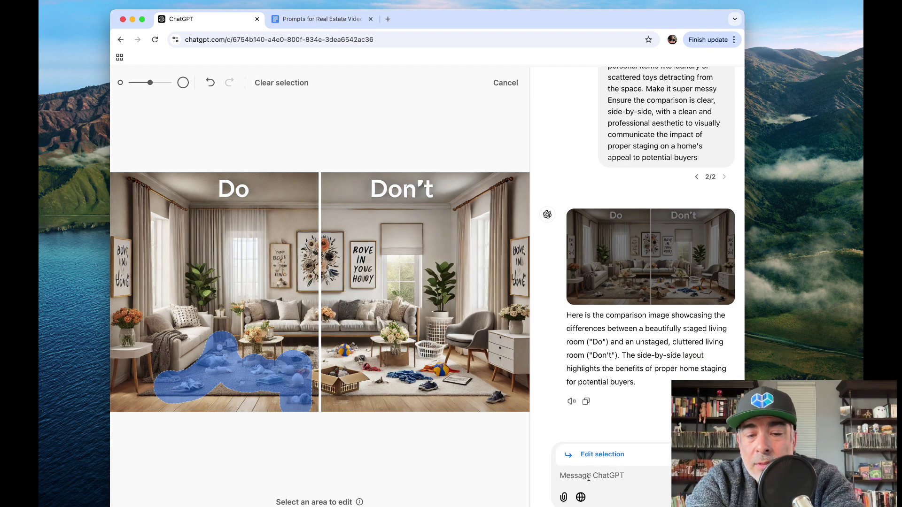
pyautogui.write('clean this up')
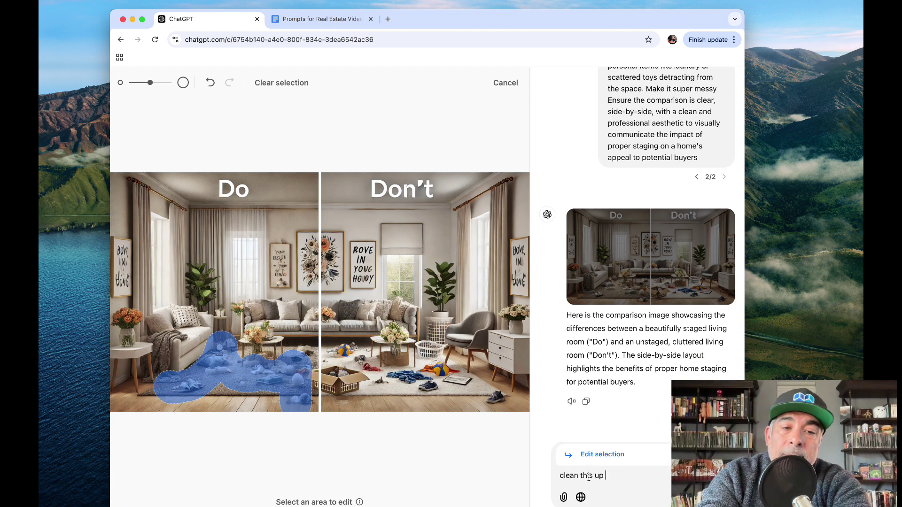
pyautogui.press('Return')
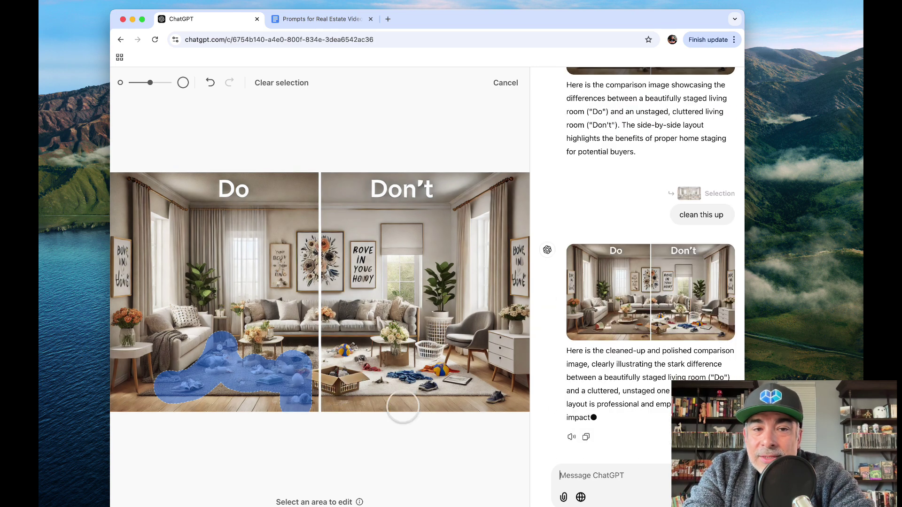
# - Open the cleaned-up Do/Don't image, zoom in on the rug details, then zoom back out
pyautogui.click(649, 311)
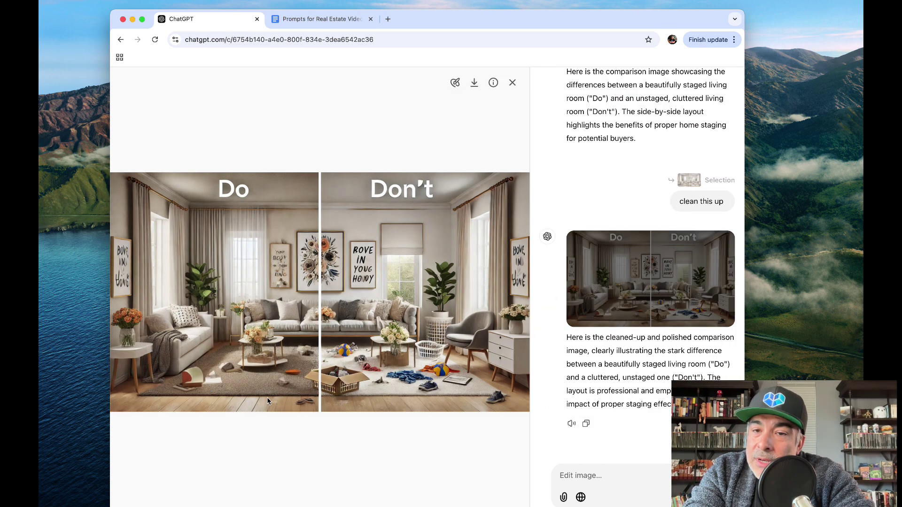
pyautogui.click(249, 352)
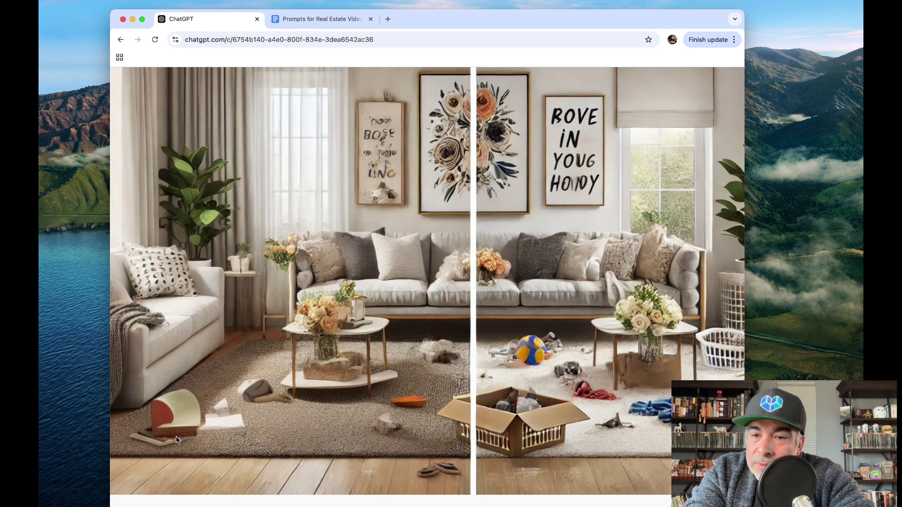
pyautogui.click(267, 404)
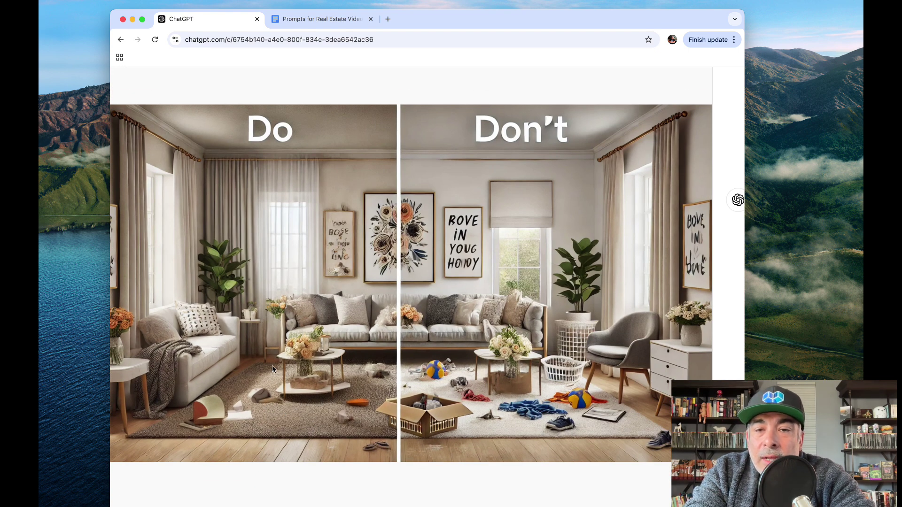
pyautogui.click(263, 388)
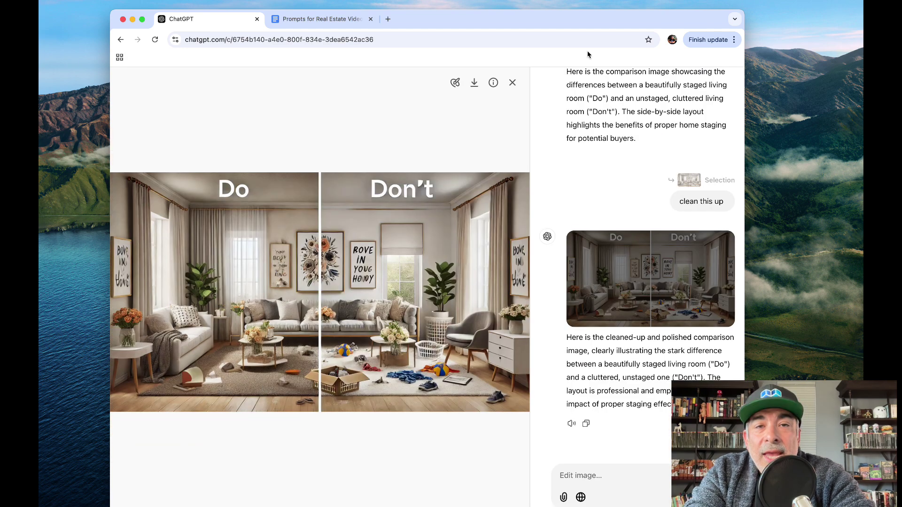
pyautogui.press('super+Tab')
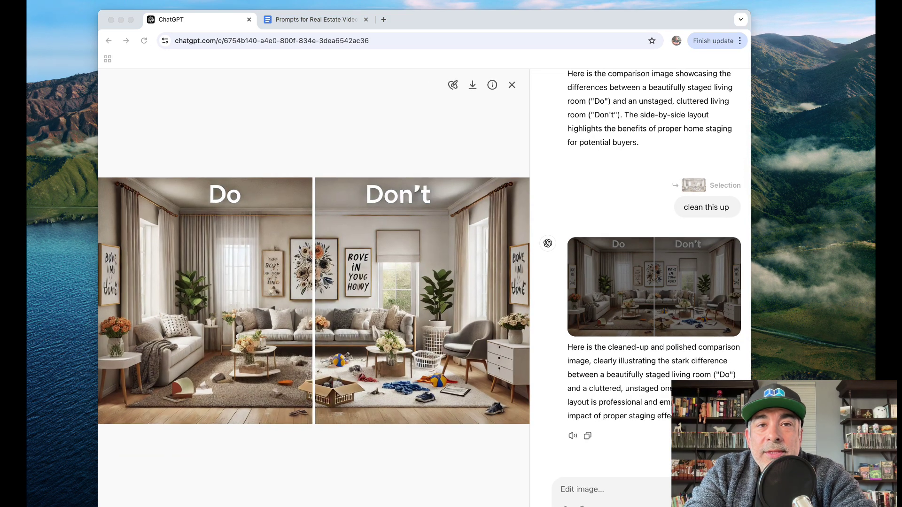